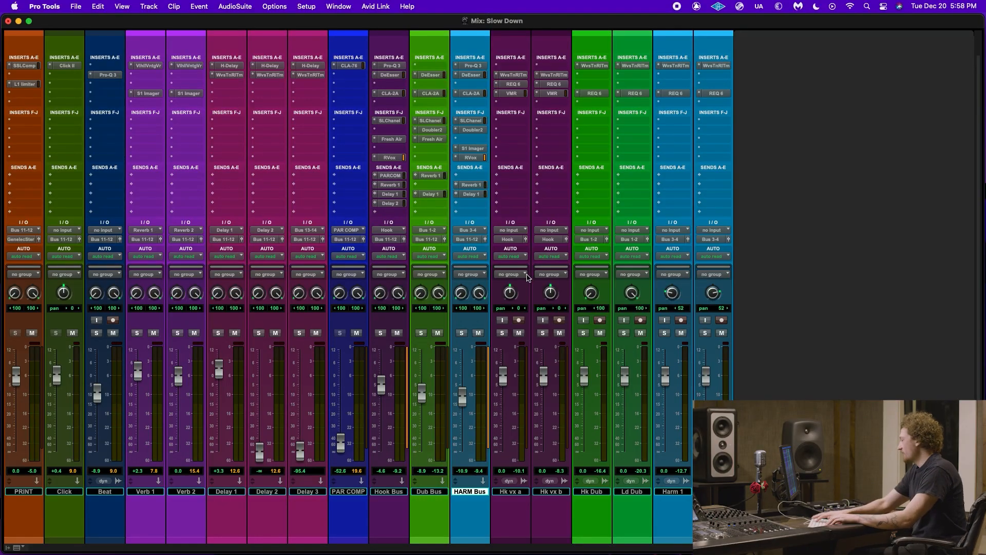
Step: Switch to the Edit window and mute the Dub Bus and HARM Bus tracks to leave the hook vocals exposed
key("super+equal")
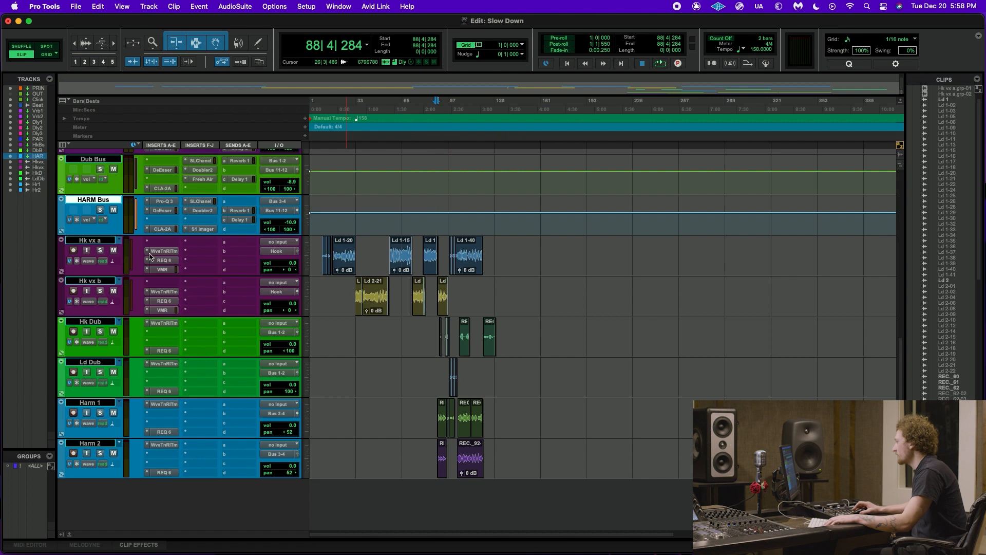
scroll(105, 221, "up", 2)
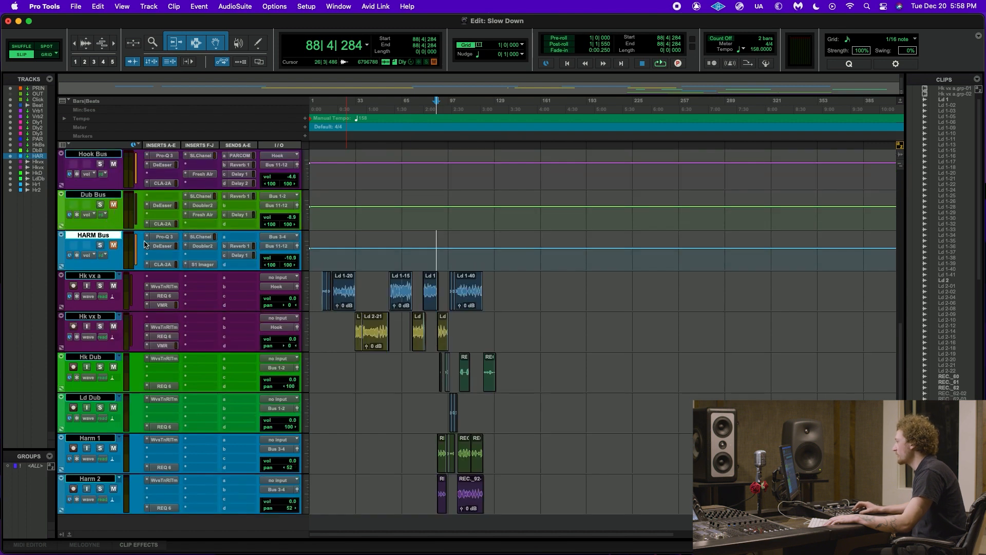
left_click(436, 257)
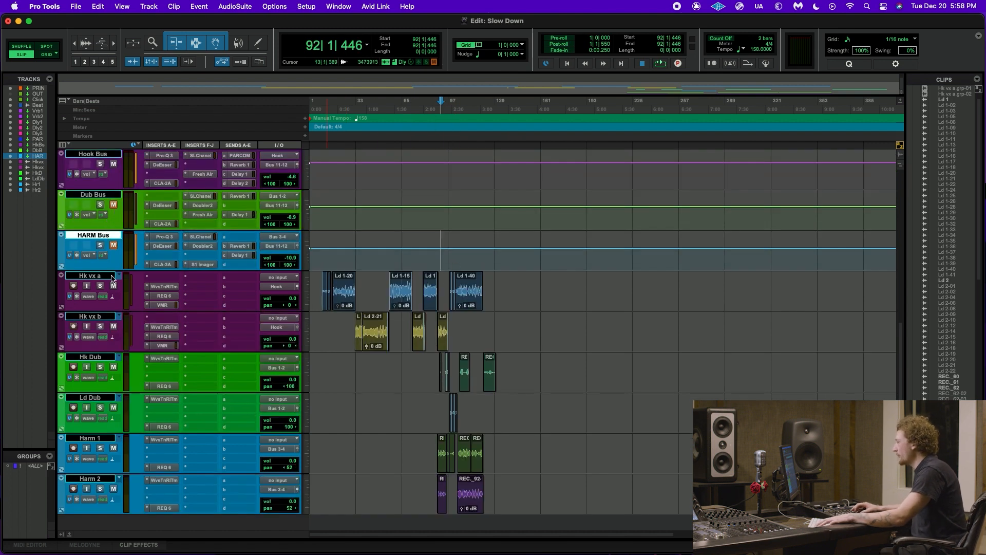
key("semicolon")
key("semicolon")
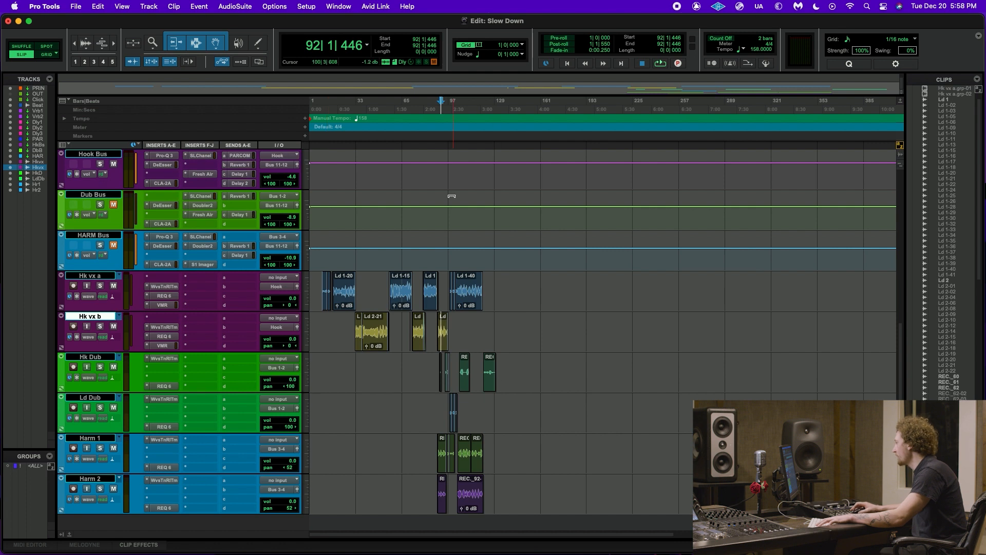
Step: Zoom in on the hook, play it from bar 89, and return to the Mix window
scroll(455, 204, "up", 2)
left_click(355, 253)
key("space")
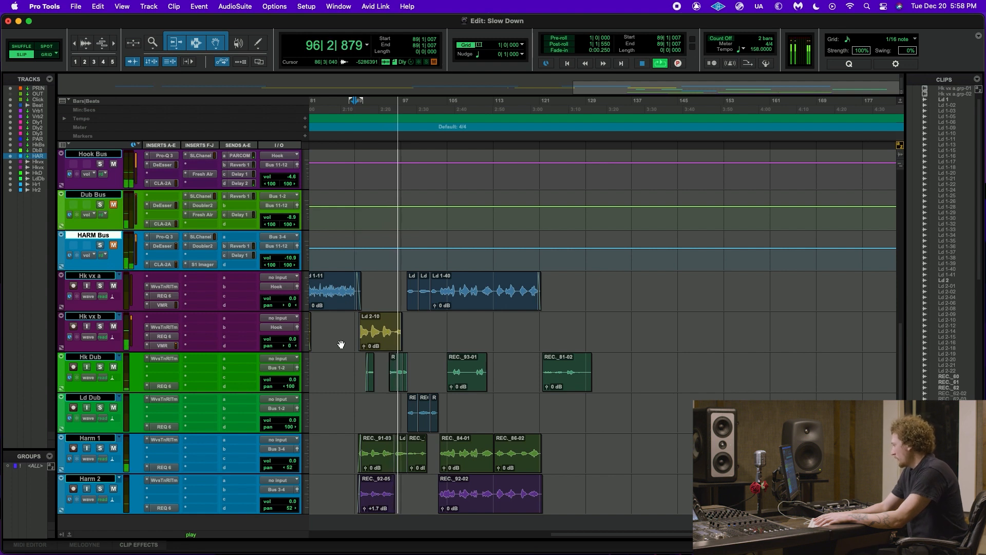
key("space")
key("super+equal")
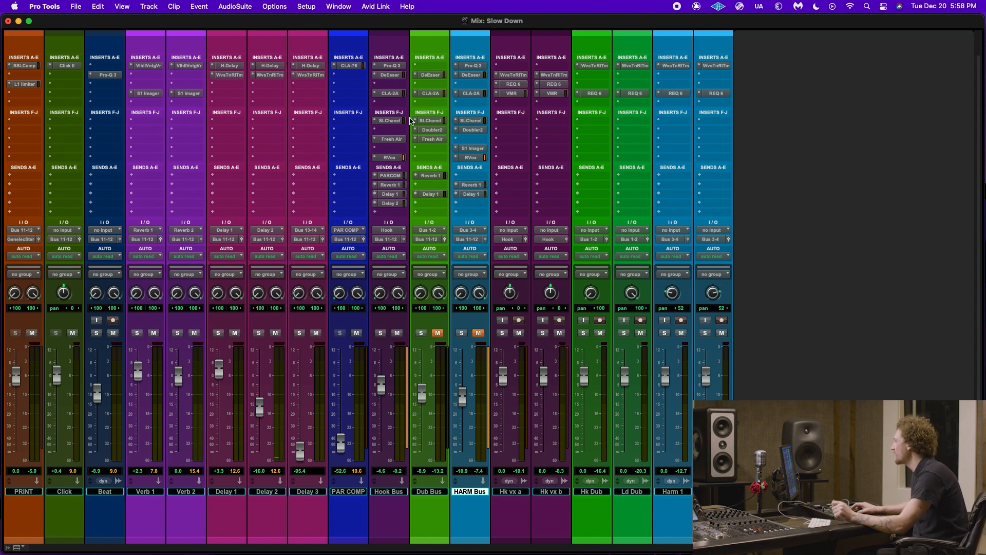
Step: Play the hook vocals from bar 89 with their track inserts inactive and return to the Mix window
key("super+equal")
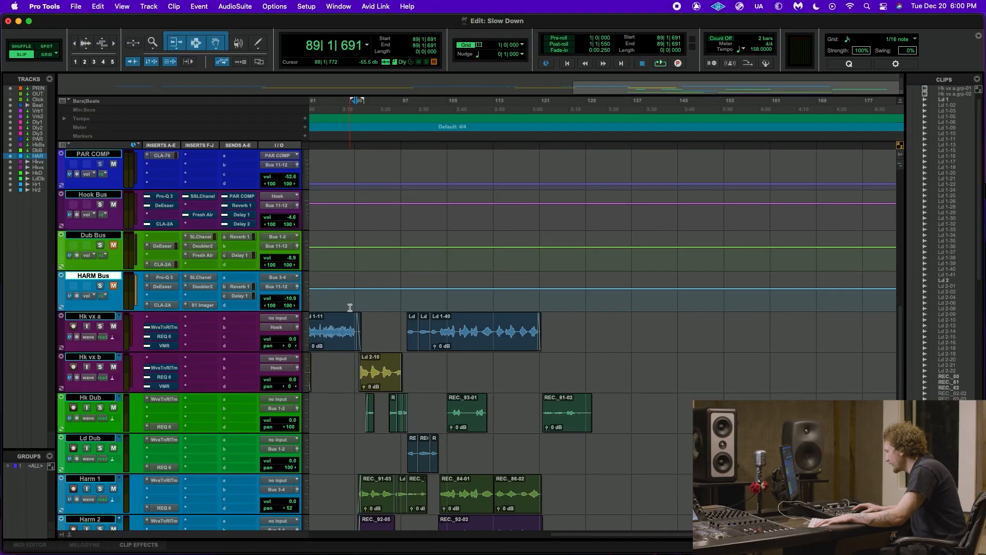
key("space")
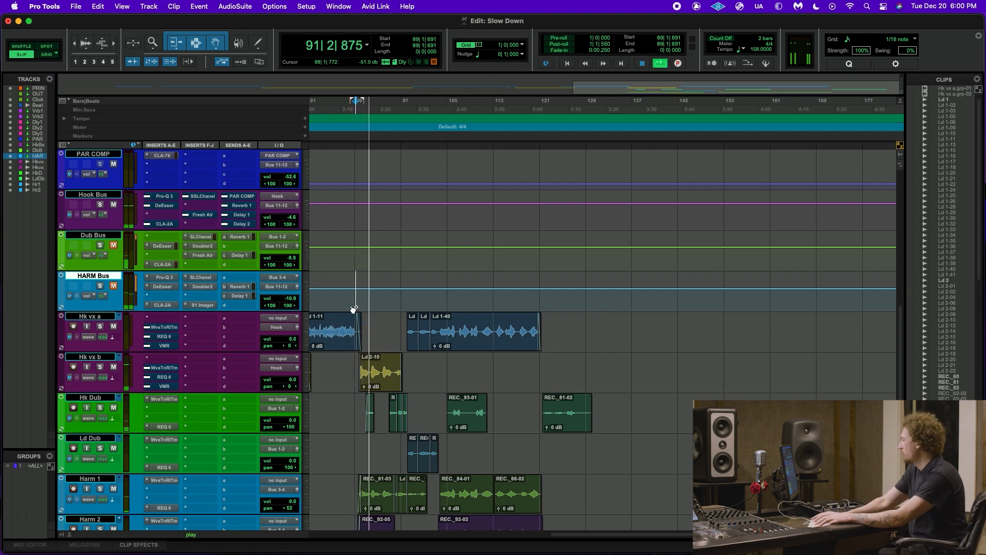
key("super+equal")
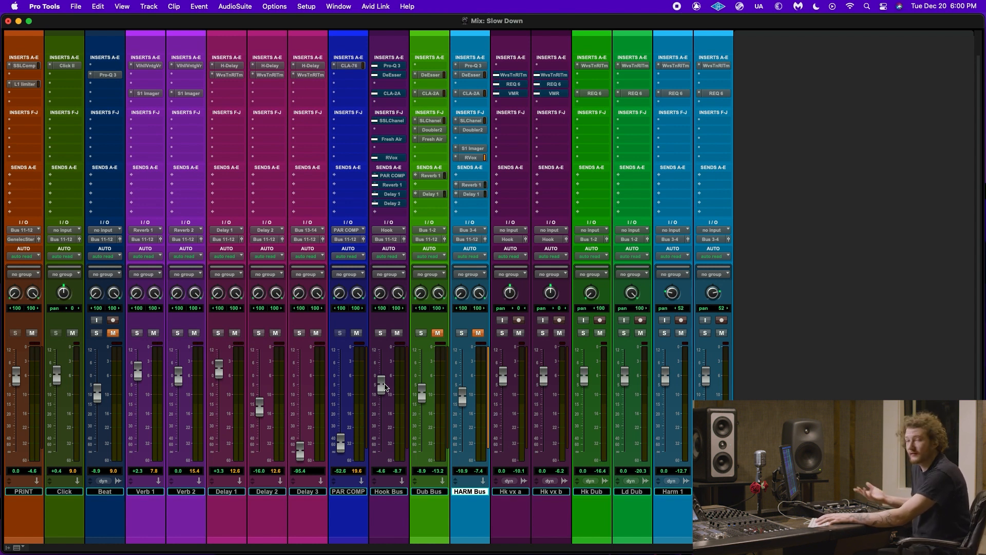
Step: Audition the hook with WvsTnRITm active on Hk vx a and Hk vx b, and activate their REQ 6 inserts
key("super+equal")
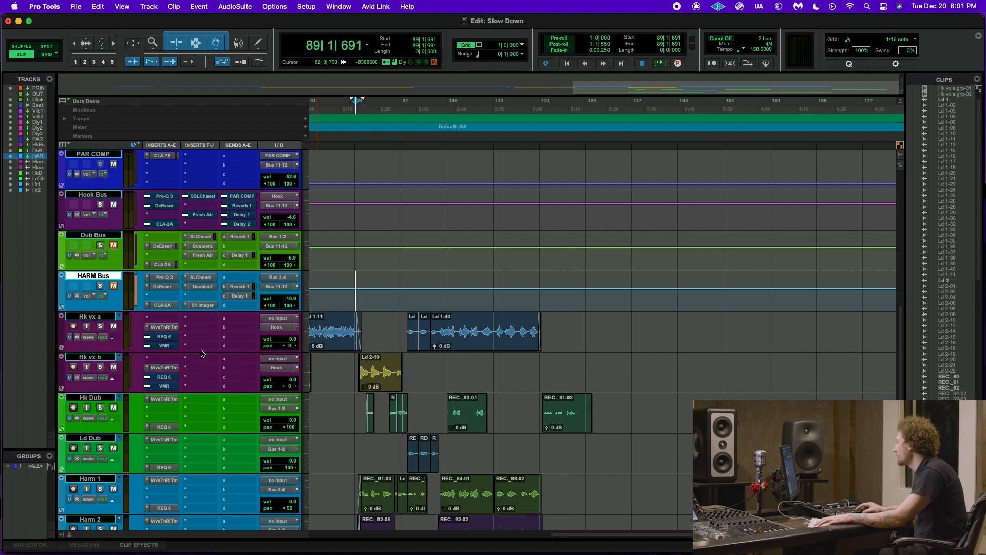
key("space")
key("space")
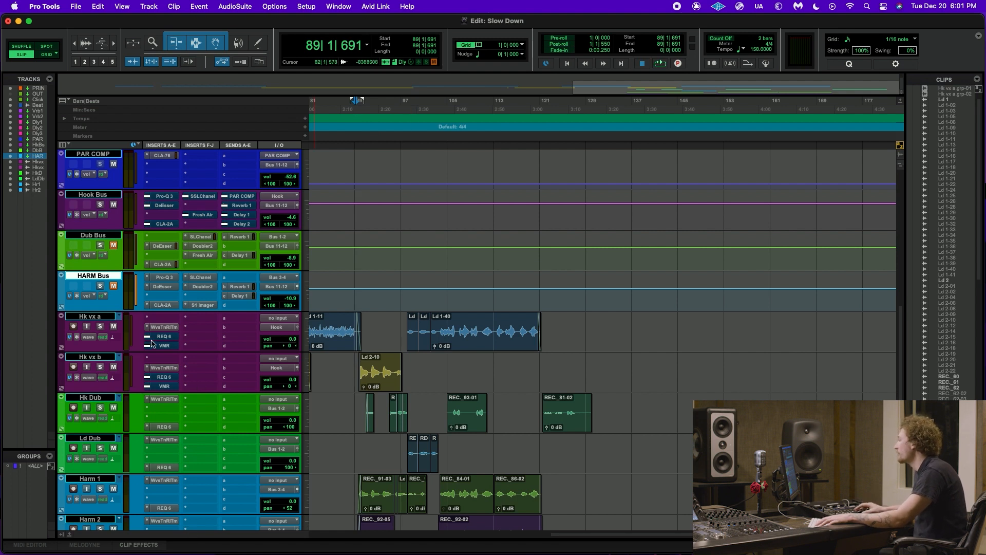
left_click(170, 329)
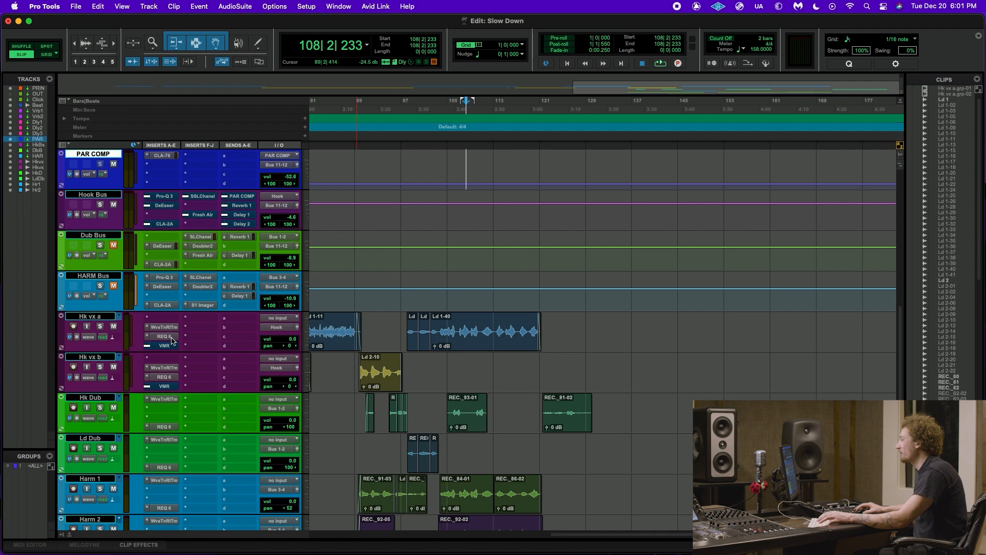
Step: Open the REQ 6 equalizer on Hk vx a and review the settings of bands 2, 3, 5 and 6
left_click(166, 337)
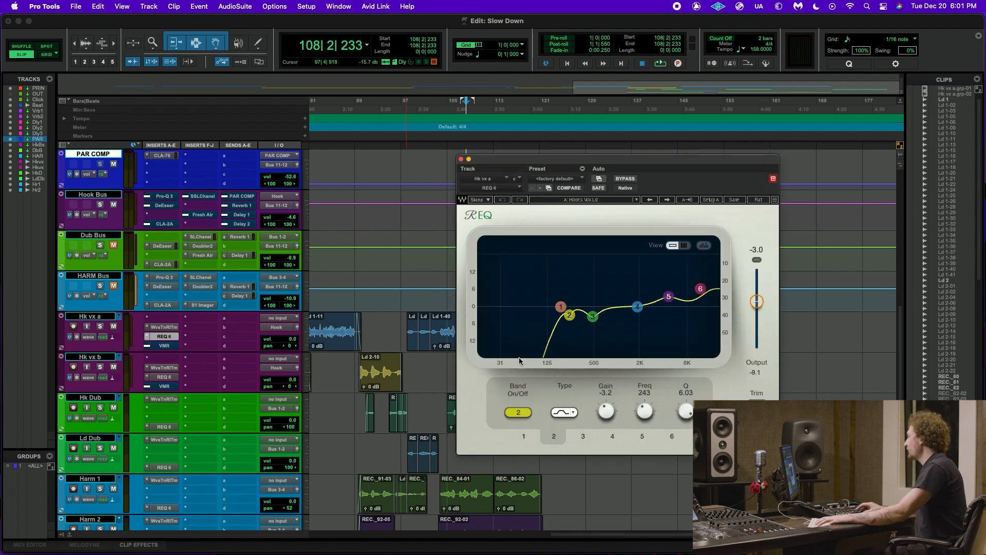
left_click_drag(596, 165, 528, 167)
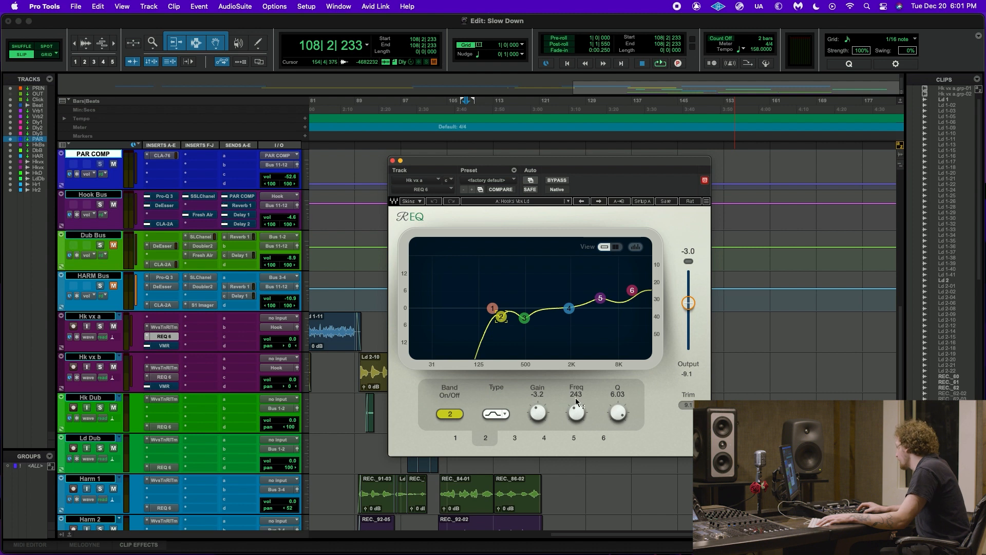
left_click(523, 318)
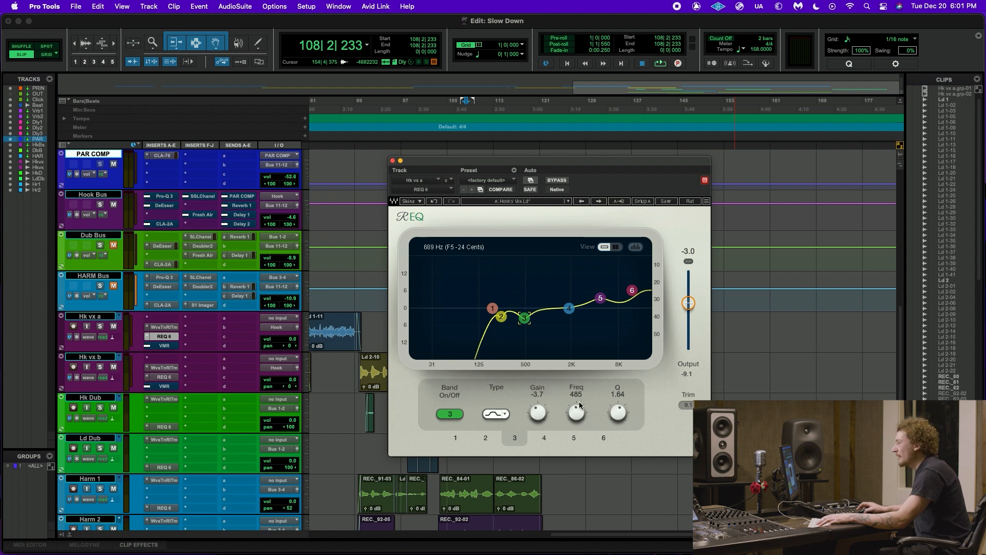
left_click(574, 438)
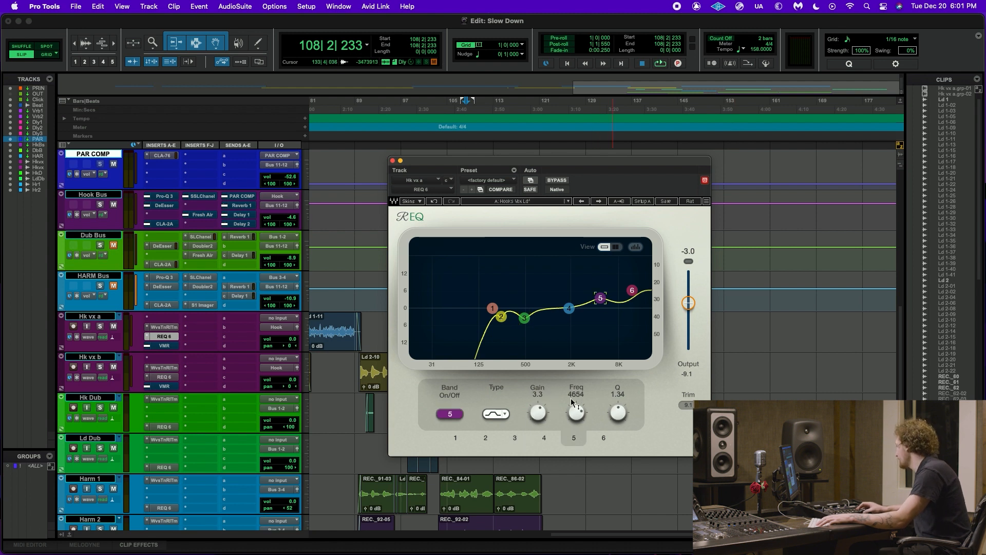
left_click(603, 437)
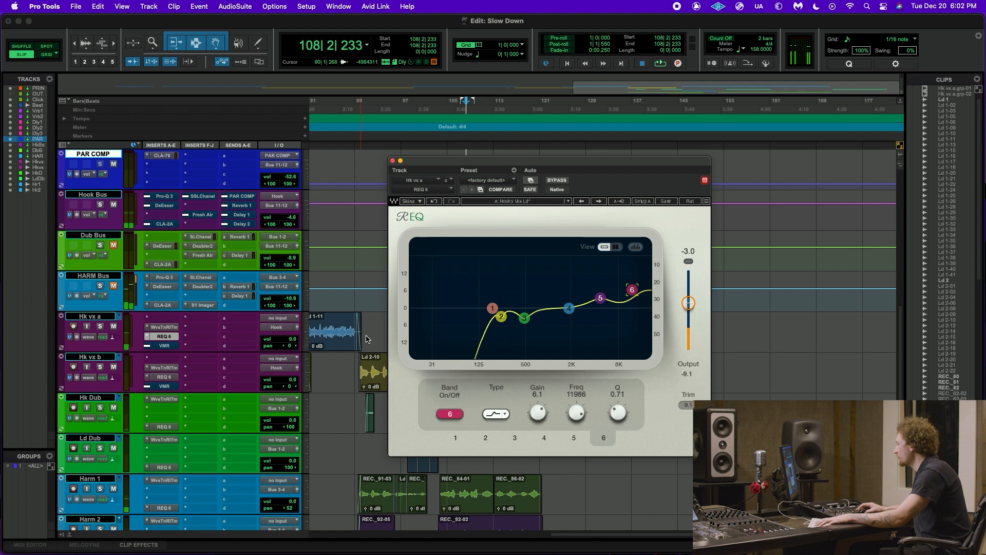
Step: Play the hook from bar 89 with REQ 6 active, and briefly recheck the Hk vx a equalizer curve
left_click(356, 302)
key("space")
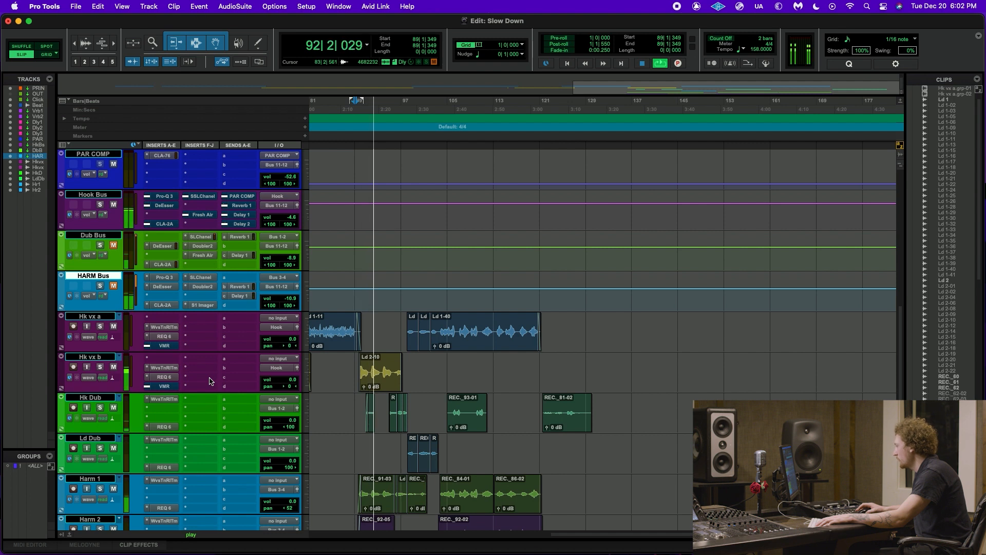
key("space")
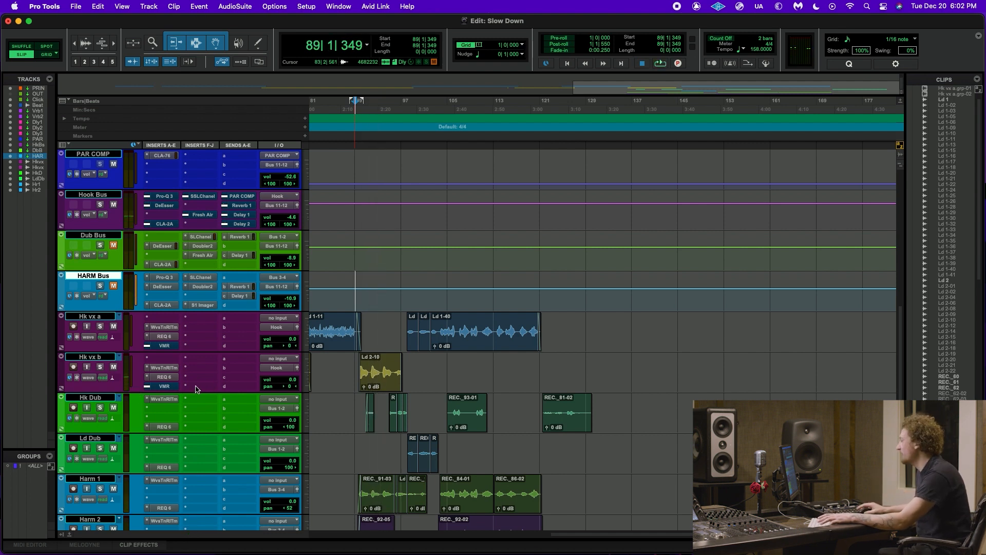
left_click(162, 337)
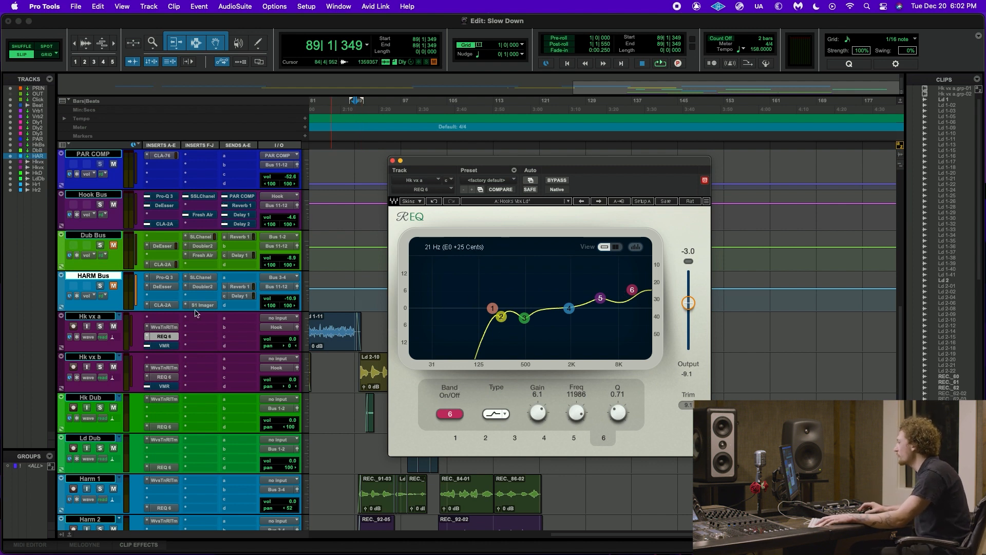
left_click(164, 336)
Step: Activate the VMR inserts on Hk vx a and Hk vx b from the Mix window and open the Virtual Mix Rack clear of the vocal channels
key("super+equal")
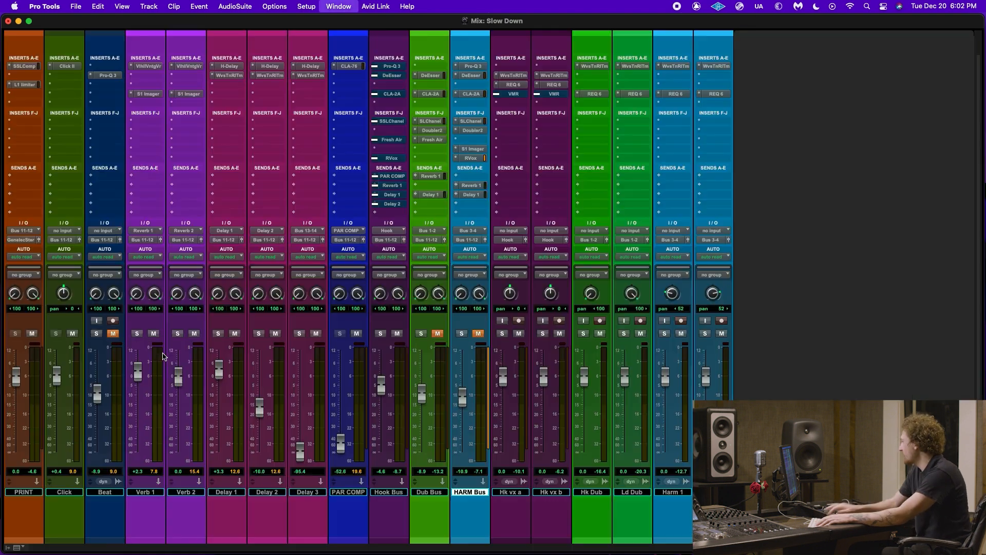
left_click(517, 95, "super")
left_click(523, 95)
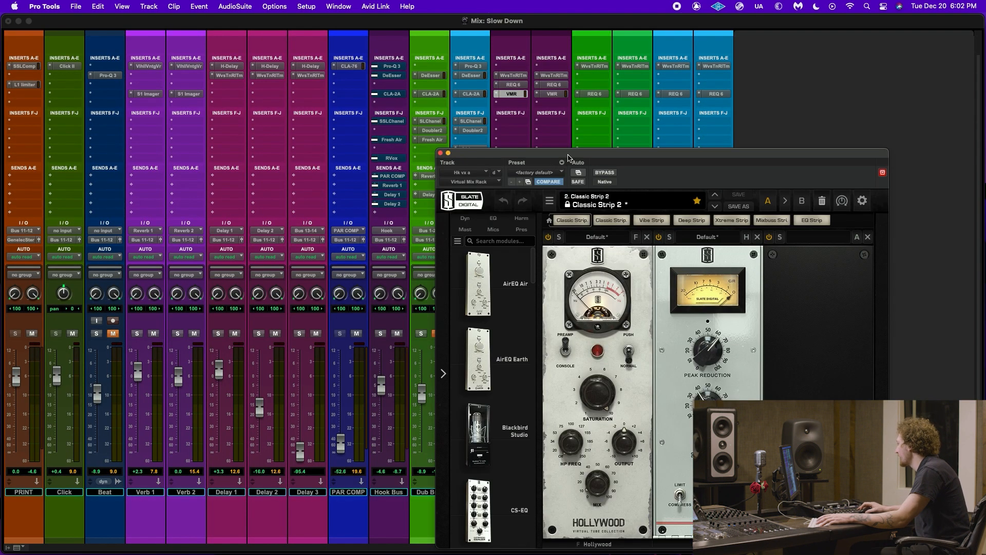
left_click_drag(609, 158, 449, 59)
mouse_move(463, 284)
left_mouse_down()
mouse_move(490, 273)
mouse_move(477, 278)
left_mouse_up()
mouse_move(595, 281)
left_mouse_down()
mouse_move(660, 277)
mouse_move(602, 278)
left_mouse_up()
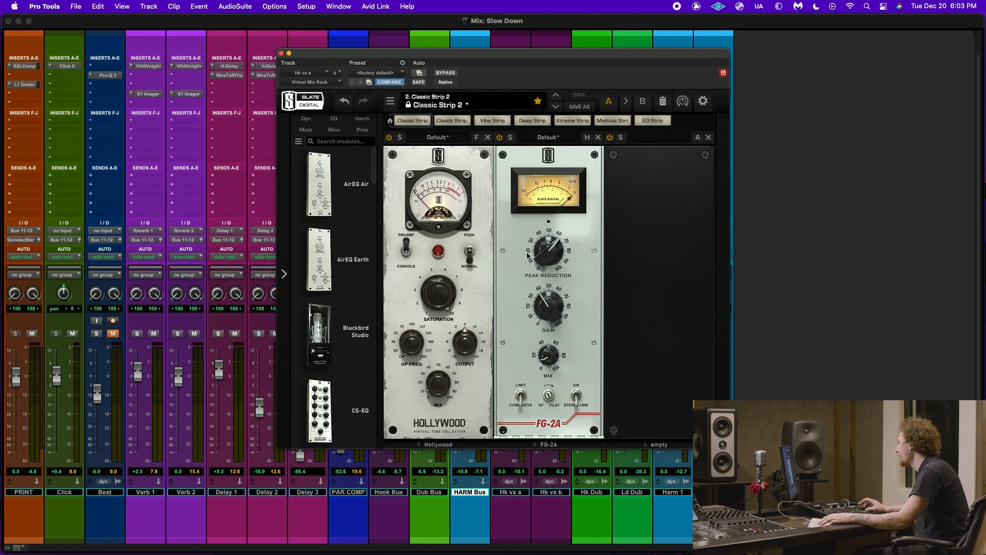
left_click_drag(419, 58, 315, 74)
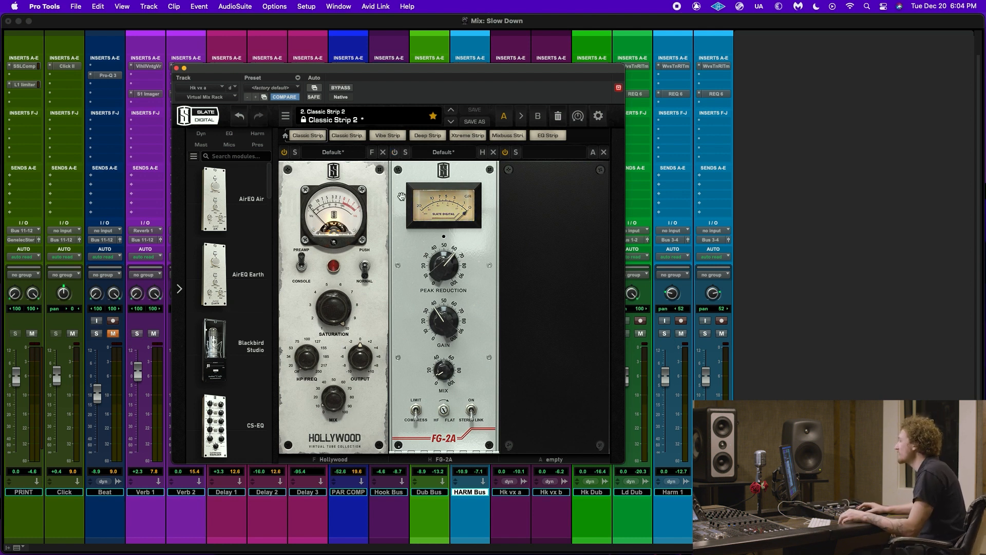
left_click_drag(387, 70, 206, 92)
Step: Switch off the FG-2A module in the Hk vx b rack and try the Hollywood module's mix at a lower setting
mouse_move(152, 426)
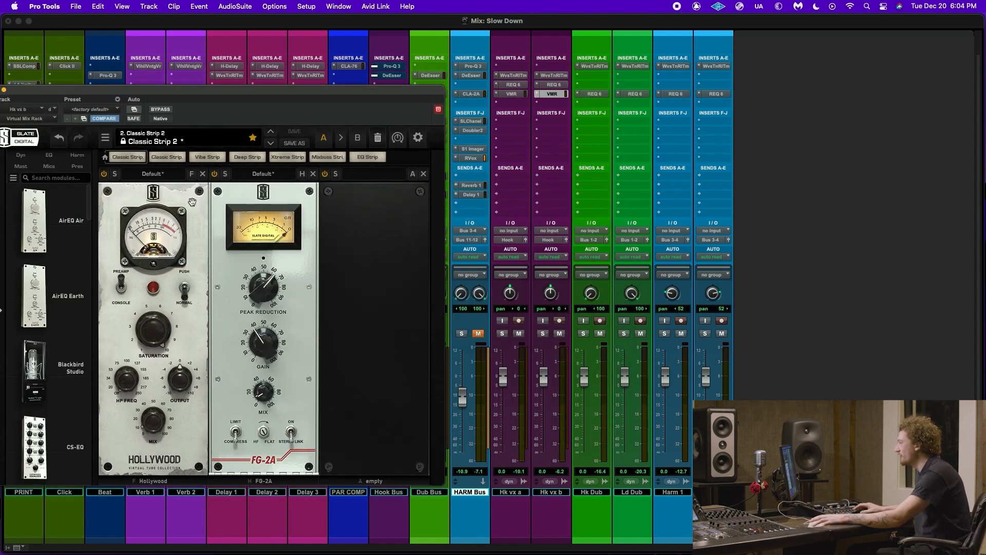
left_click(216, 174)
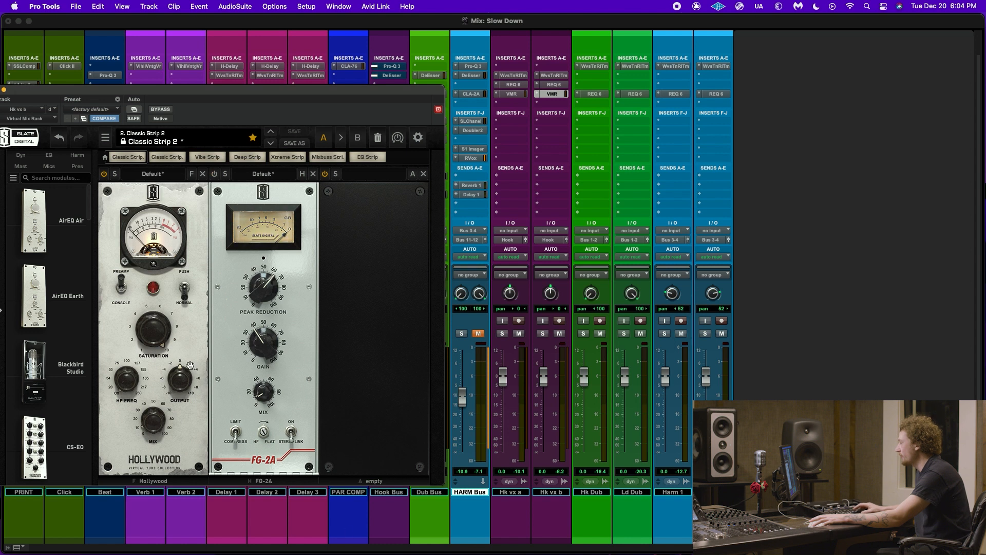
left_click(164, 438)
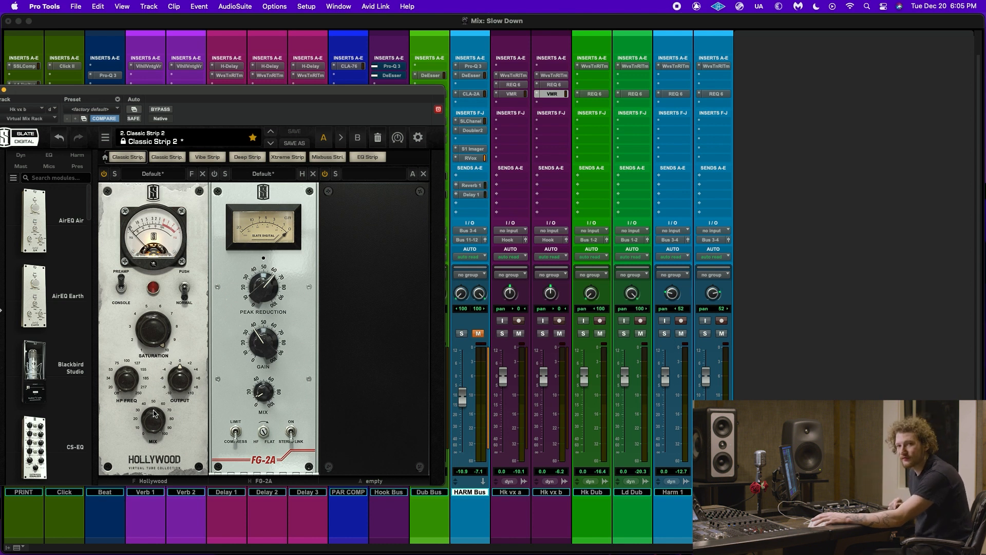
mouse_move(154, 435)
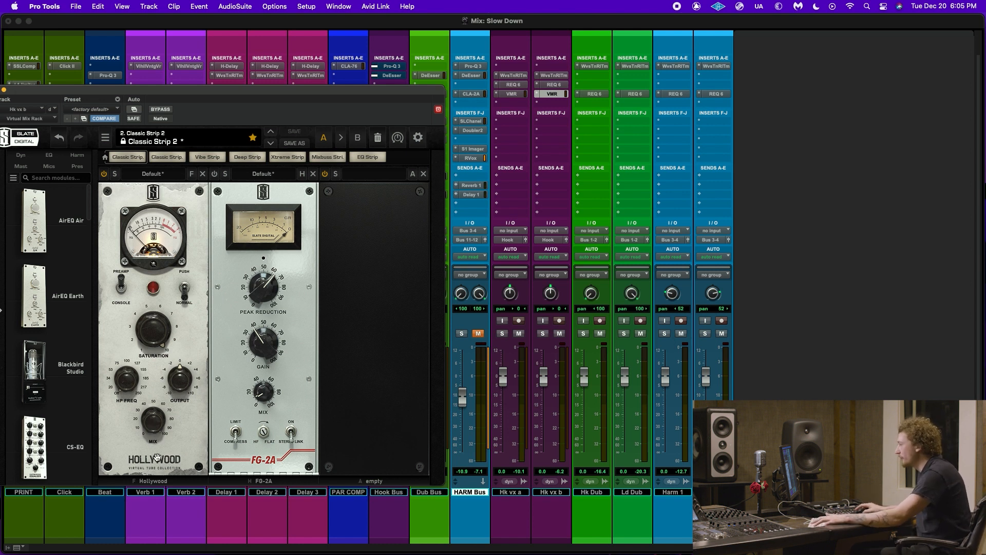
left_click_drag(157, 421, 161, 474)
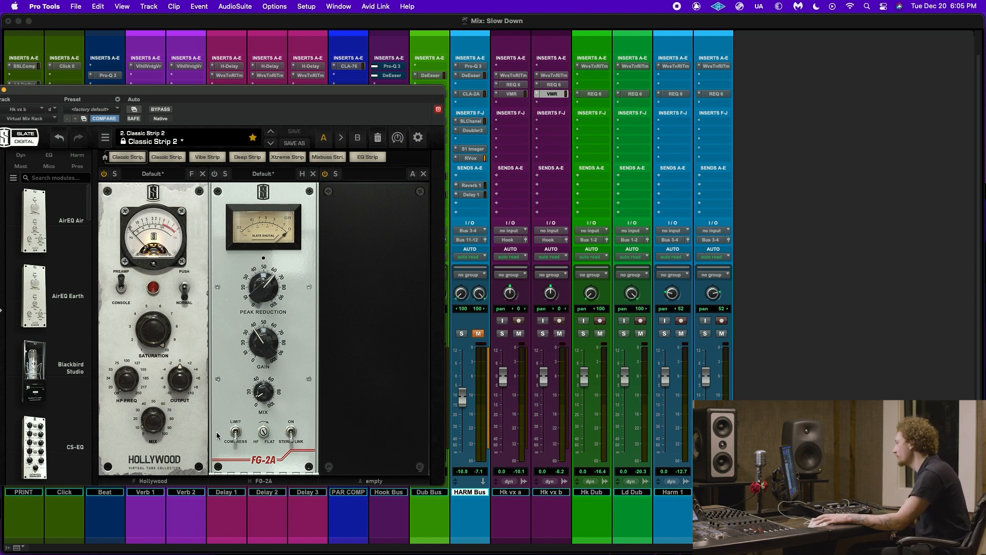
Step: Switch the FG-2A compressor back on in the Hk vx b rack, audition it, and raise its mix to maximum
left_click(217, 173)
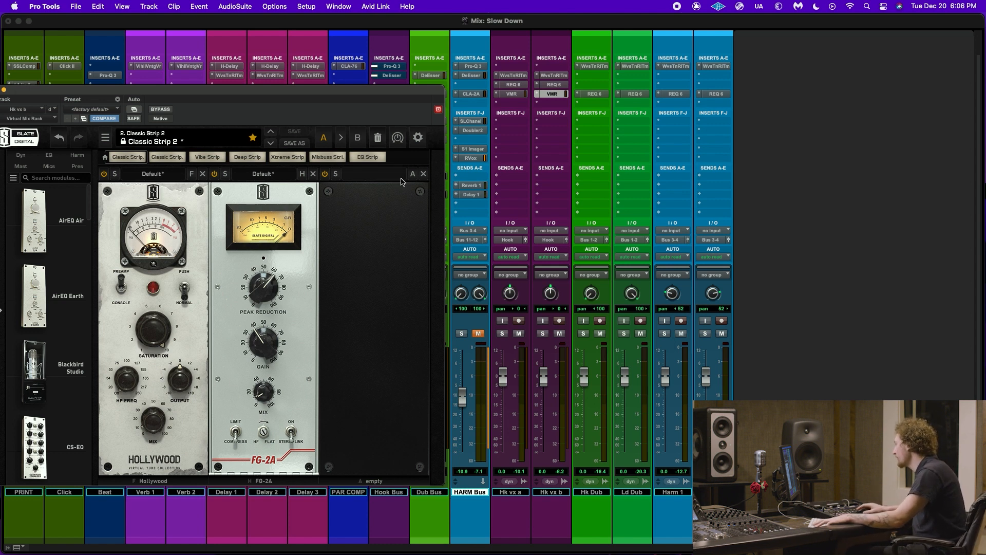
key("space")
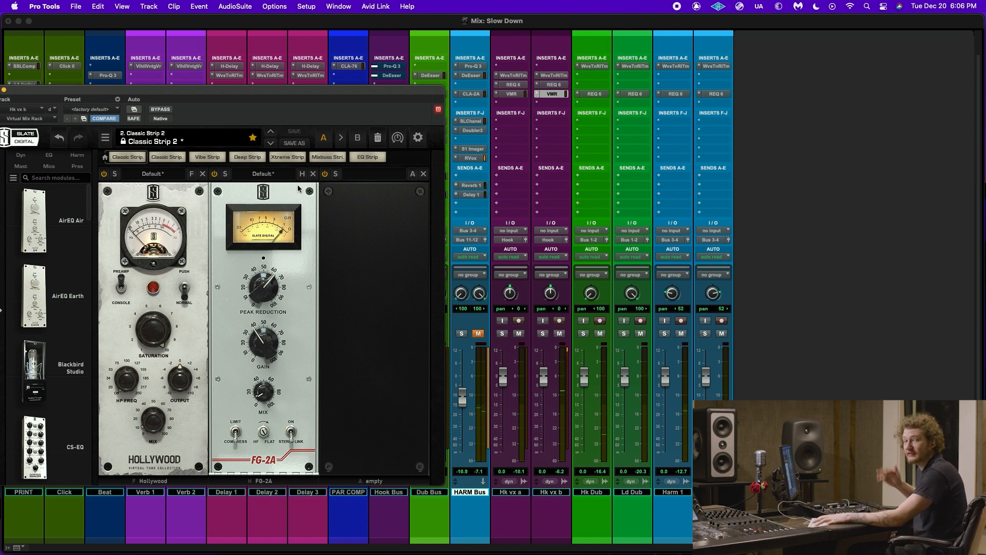
mouse_move(262, 394)
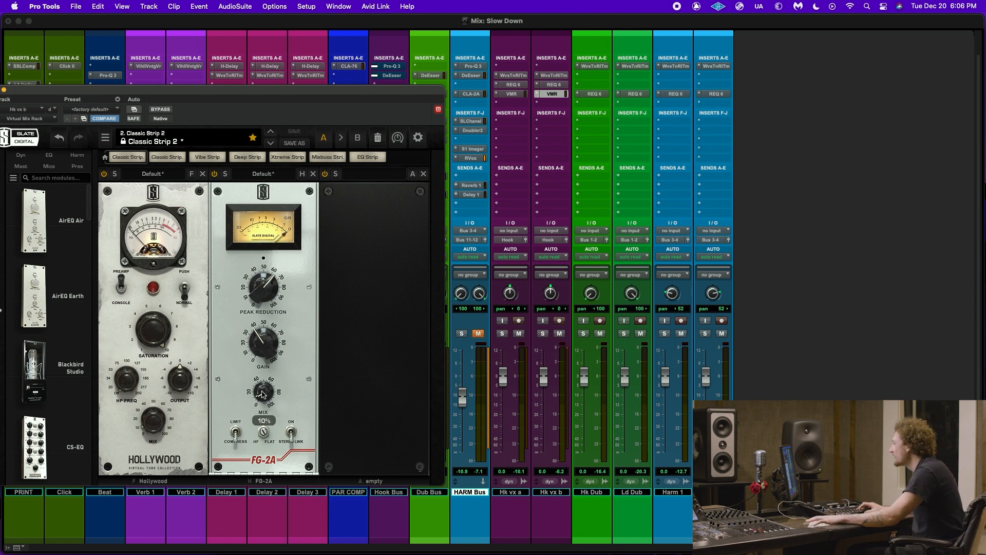
left_click_drag(262, 394, 373, 4)
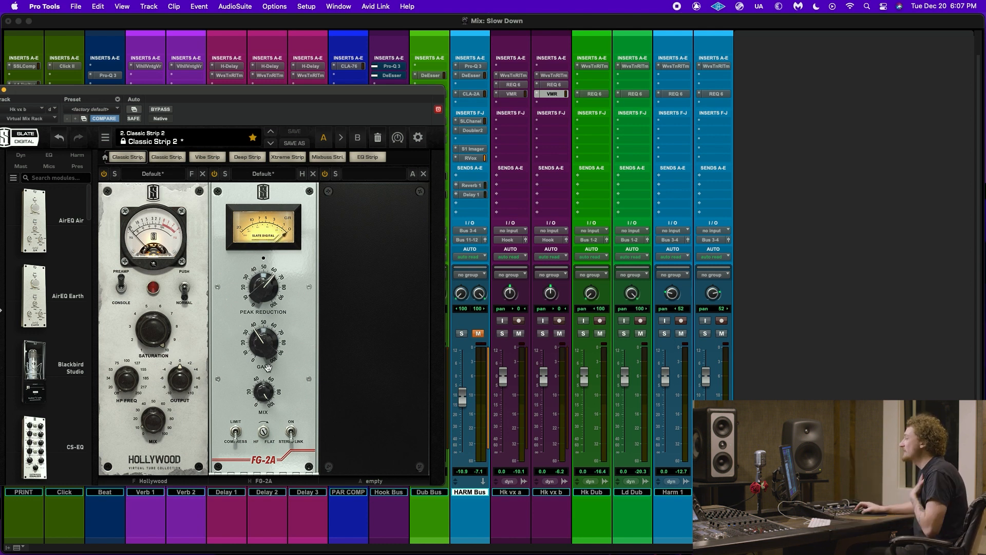
Step: Reposition the Virtual Mix Rack window and turn the FG-2A compressor's mix back down to a low setting
left_click_drag(303, 92, 388, 58)
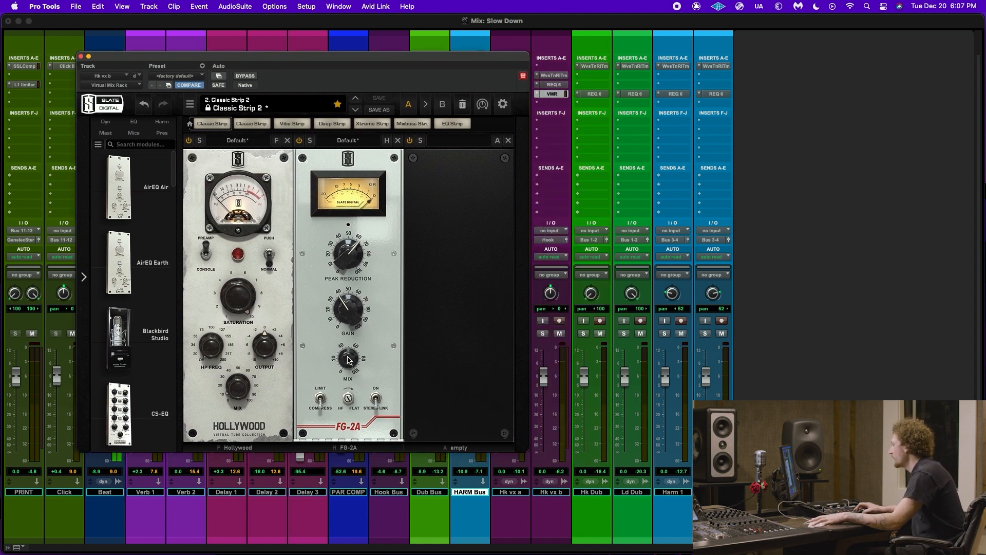
mouse_move(349, 359)
left_click_drag(349, 359, 357, 471)
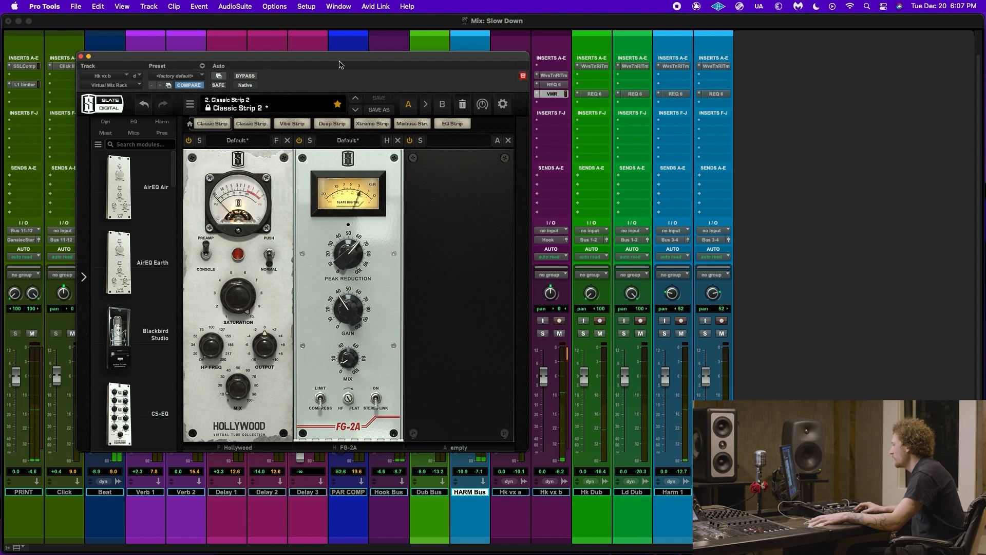
Step: Move the Virtual Mix Rack aside, open the Pro-Q 3 on the Hook Bus and audition its 387.29 Hz band in solo
left_click_drag(319, 64, 868, 204)
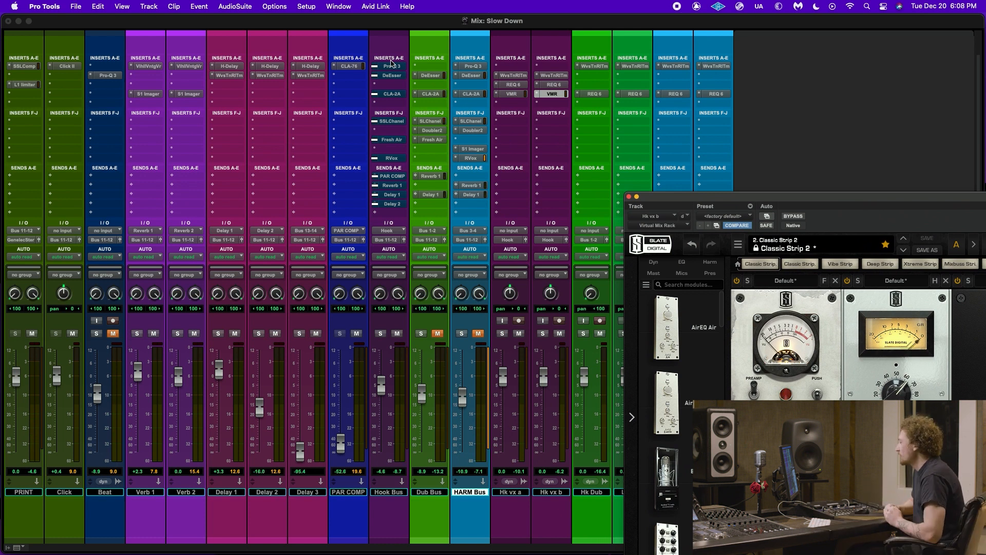
left_click(392, 66)
left_click_drag(790, 217, 286, 122)
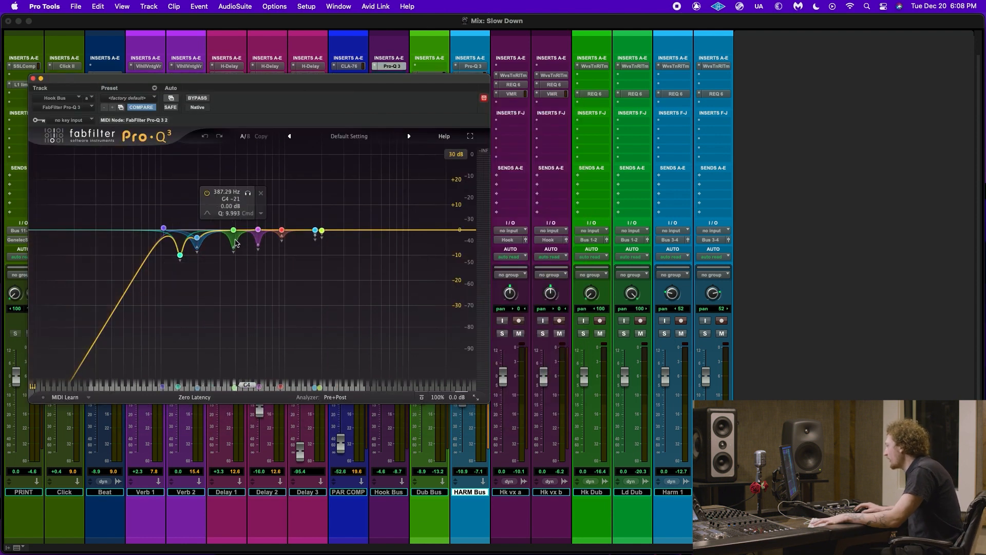
left_click(248, 194)
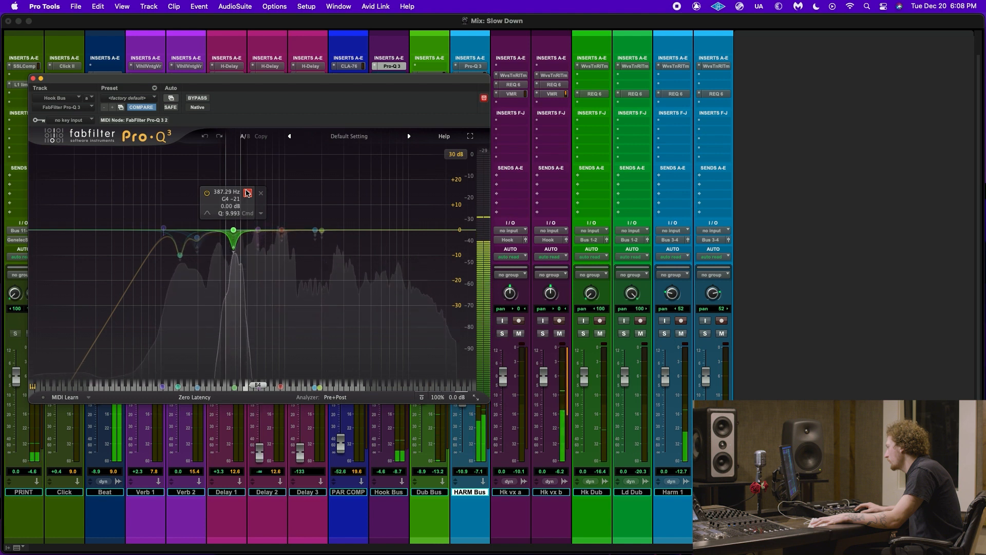
left_click(247, 193)
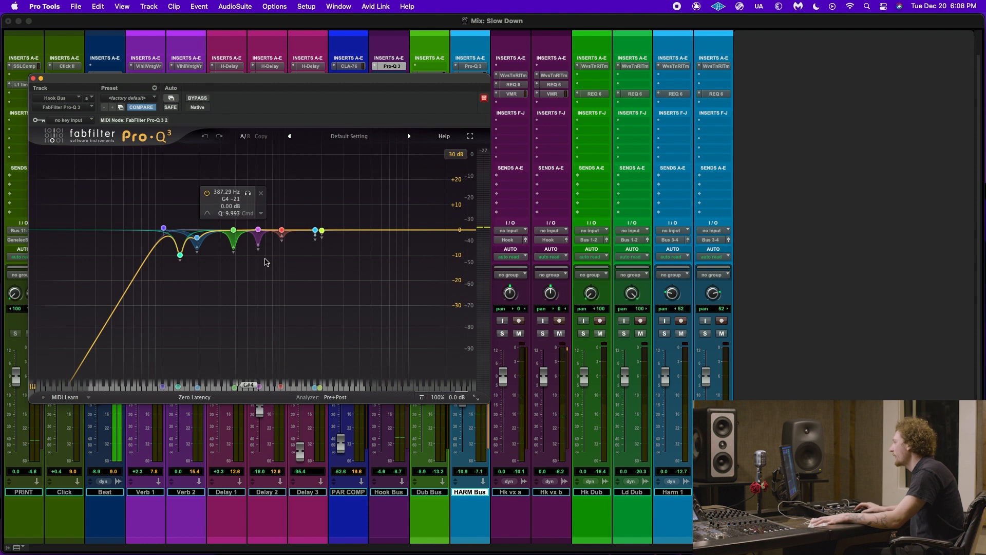
Step: Move the Pro-Q 3 window clear of the Hook Bus inserts and compare the vocal with the EQ bypassed and active
left_click_drag(340, 82, 712, 134)
left_click(399, 65, "super")
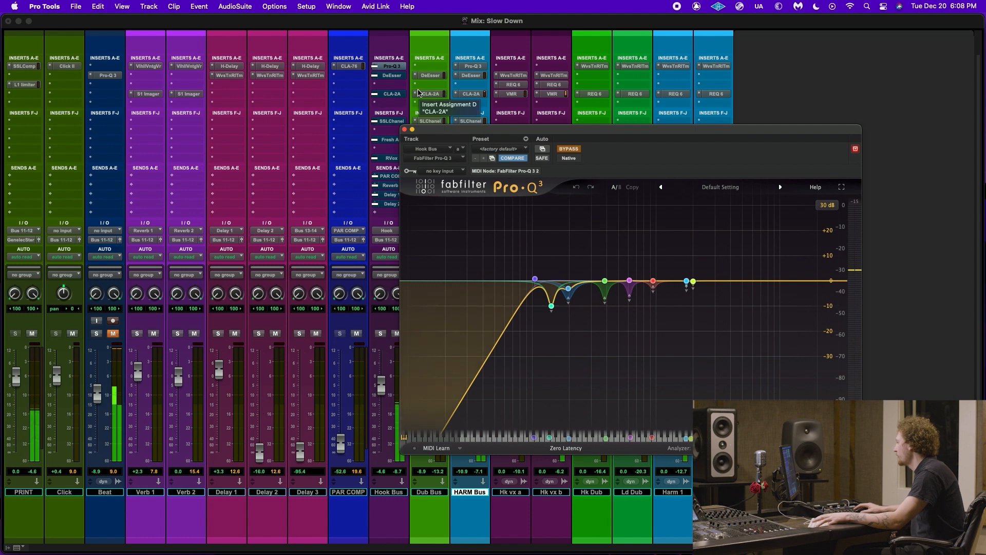
left_click(394, 69, "super")
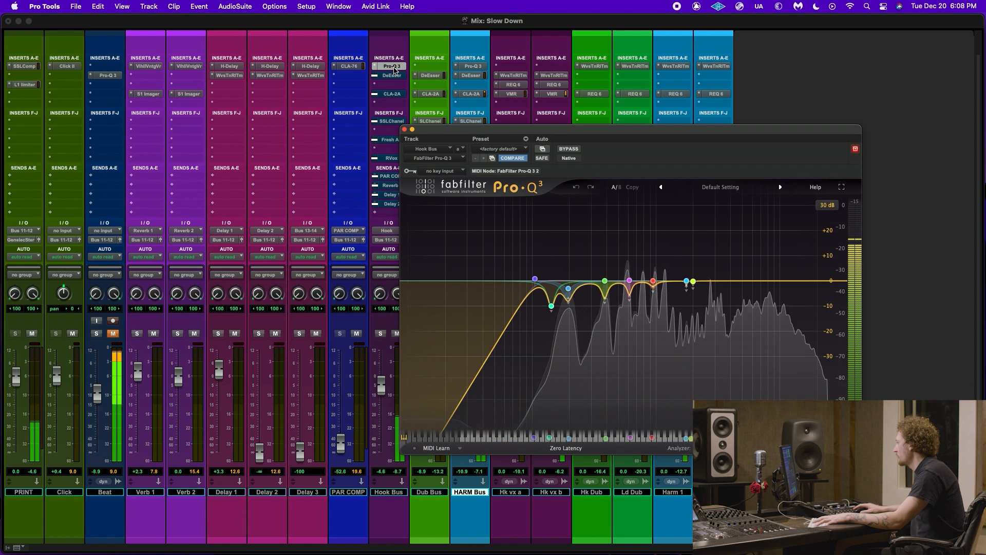
key("space")
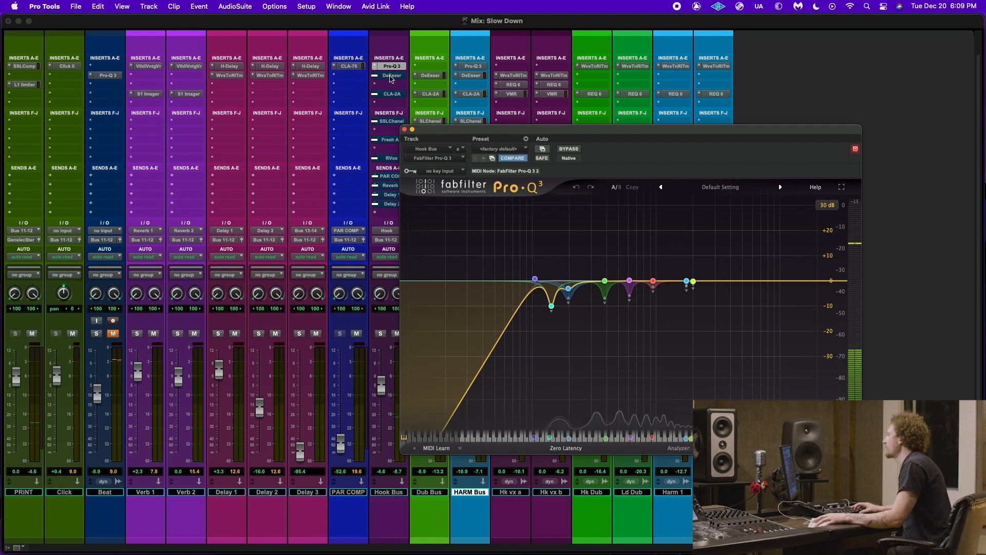
Step: Activate the DeEsser insert on the Hook Bus and open its plug-in window clear of the channel's inserts
left_click(397, 77, "super")
left_click(396, 77)
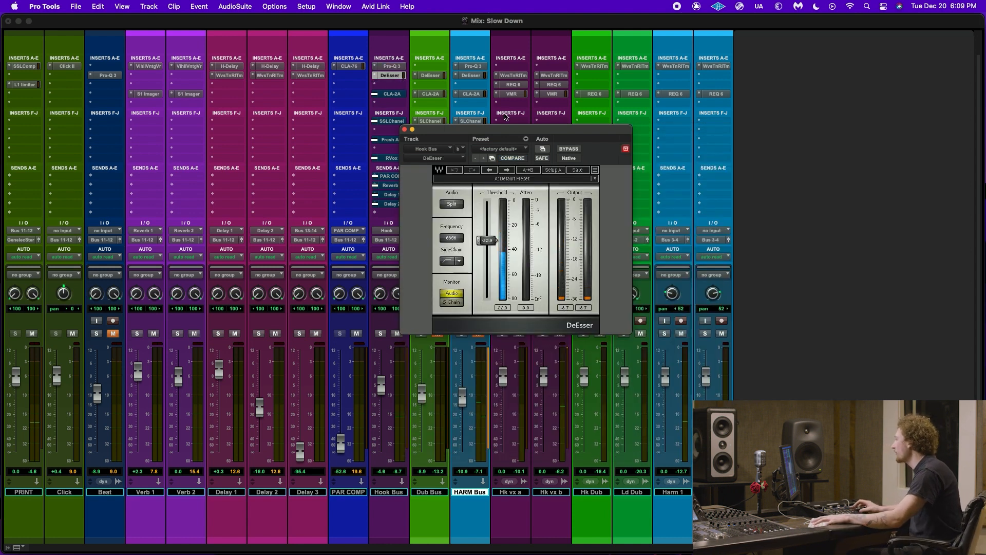
mouse_move(518, 128)
left_mouse_down()
mouse_move(631, 129)
mouse_move(485, 102)
mouse_move(402, 67)
mouse_move(646, 111)
mouse_move(454, 112)
mouse_move(515, 161)
mouse_move(525, 111)
left_mouse_up()
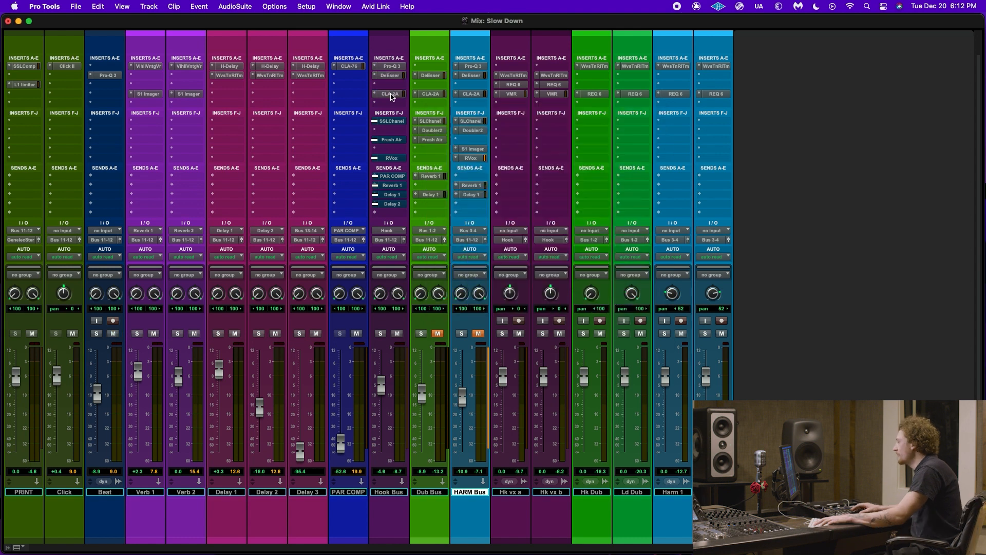
Step: Examine the settings of the CLA-2A compressor and the SSLChannel strip inserted on the Hook Bus
left_click(391, 94)
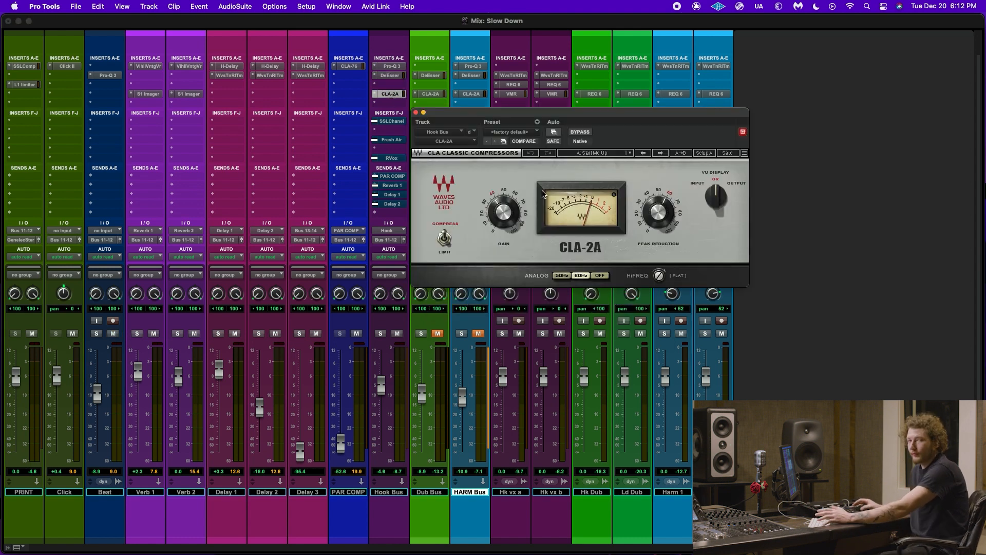
left_click(393, 121)
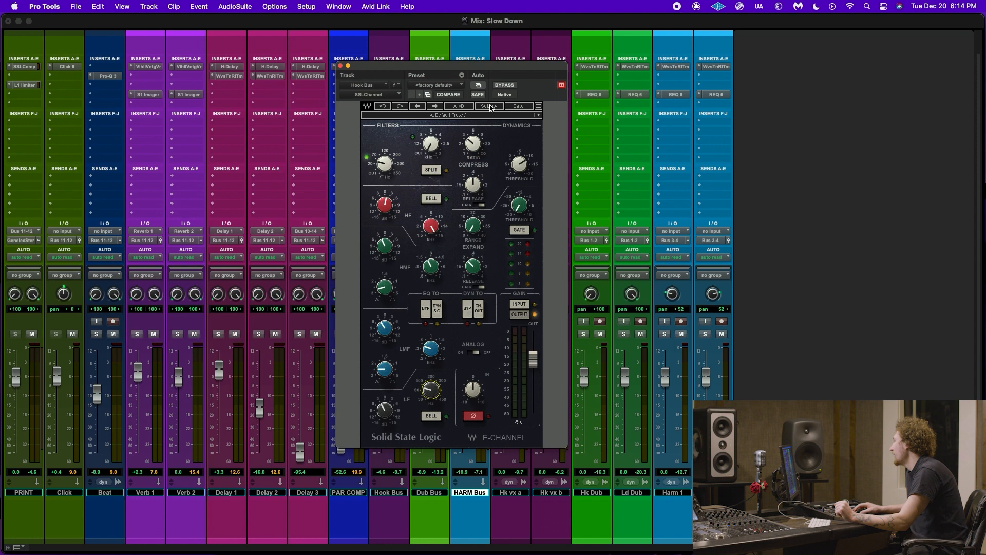
left_click_drag(502, 63, 409, 72)
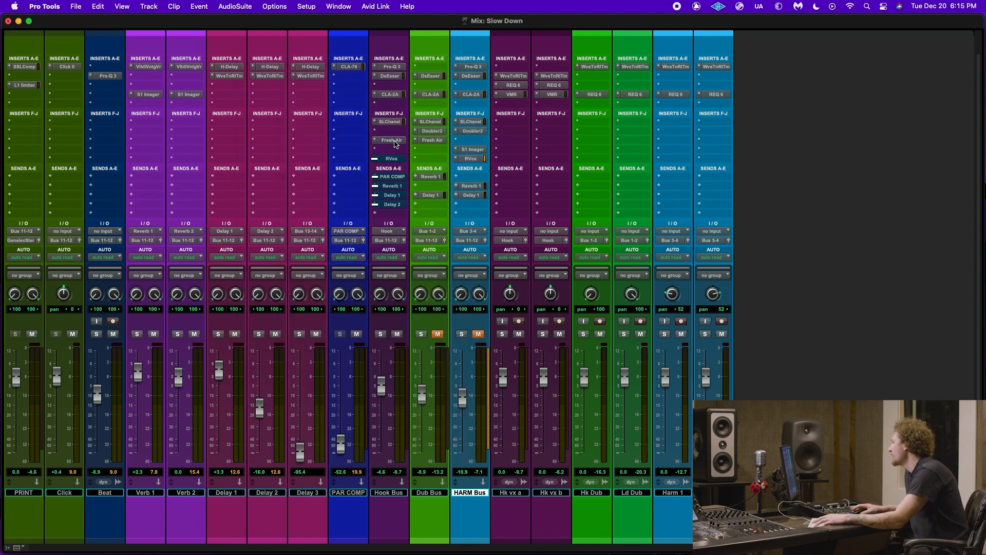
Step: Open the Fresh Air plug-in on the Hook Bus and compare the vocal with it bypassed and active
left_click(391, 140)
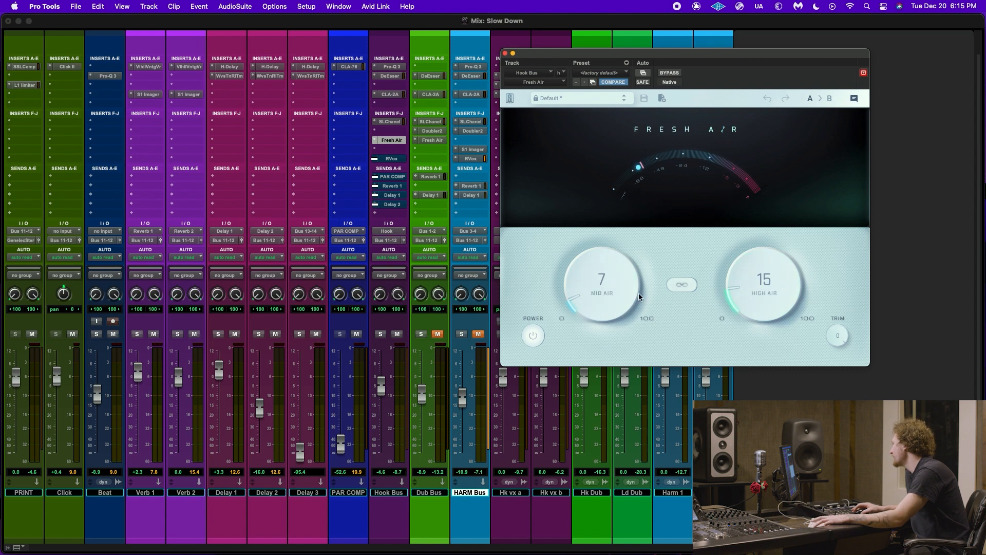
left_click(668, 74)
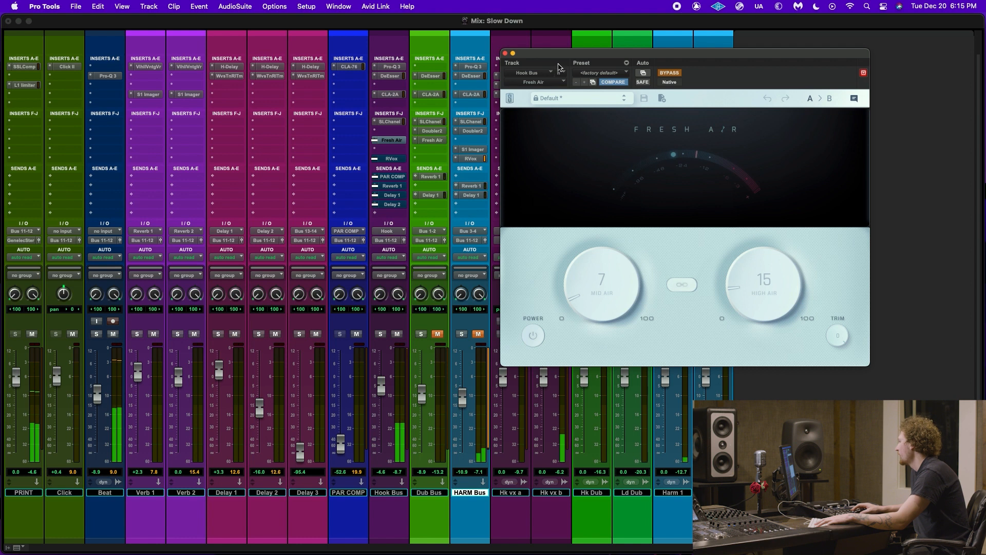
left_click(668, 73)
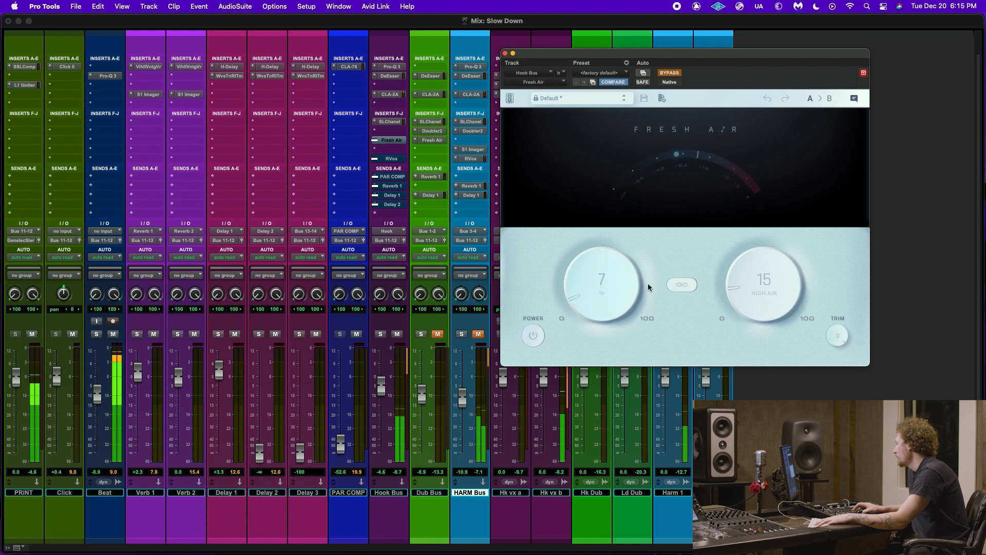
left_click(669, 74)
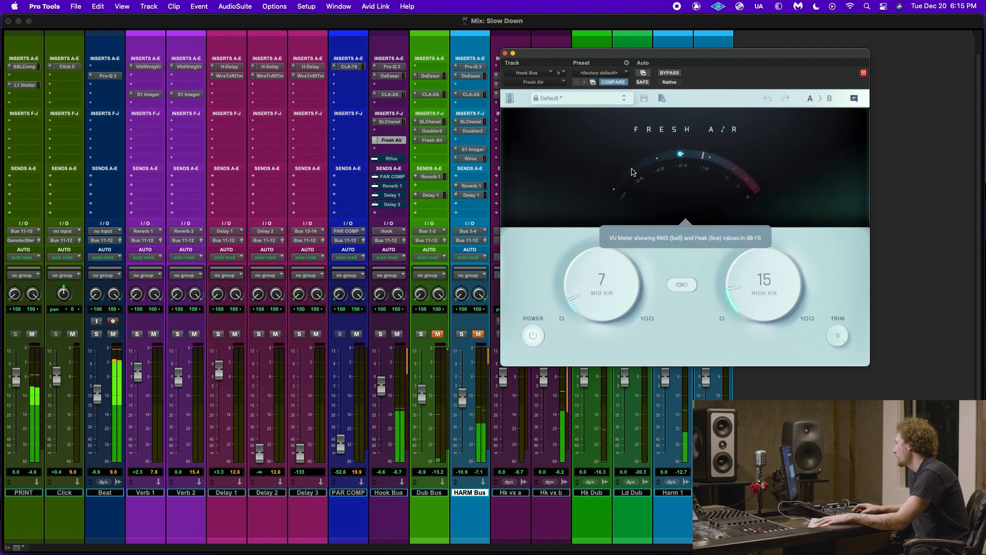